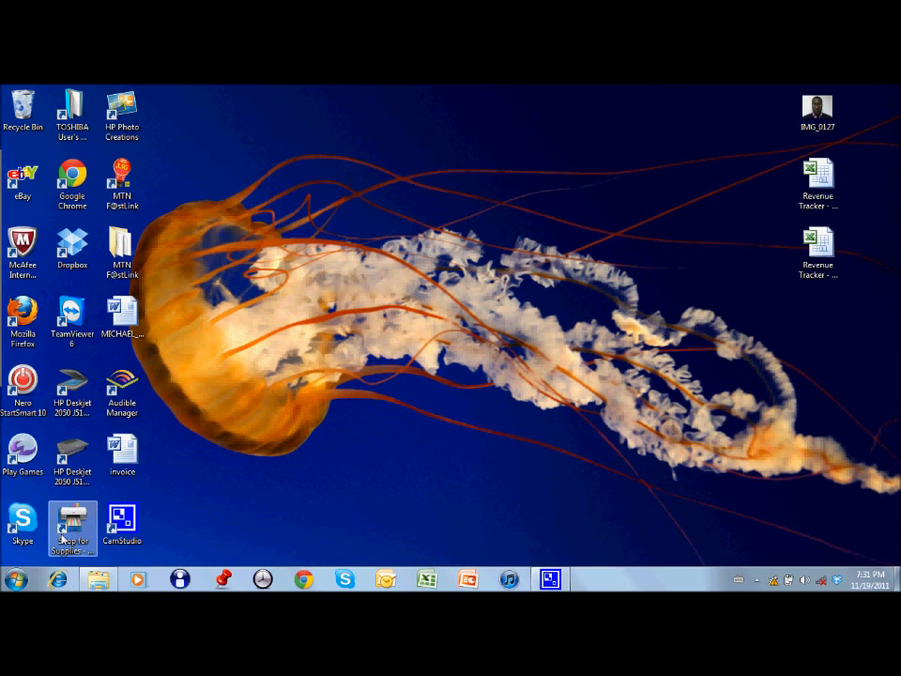
Open the Windows Update settings that control how updates are installed.
click(15, 579)
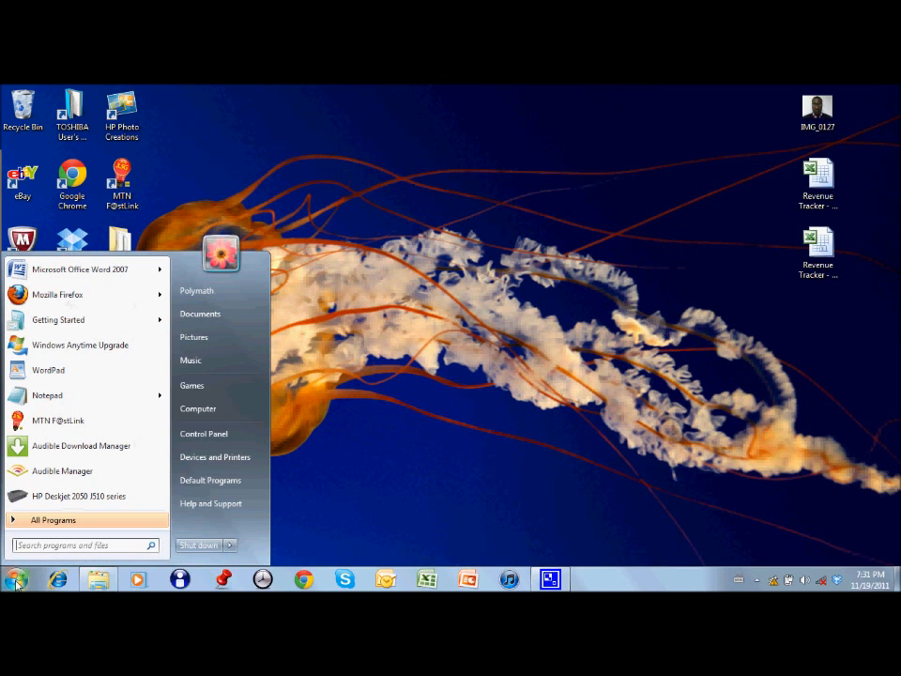
click(217, 438)
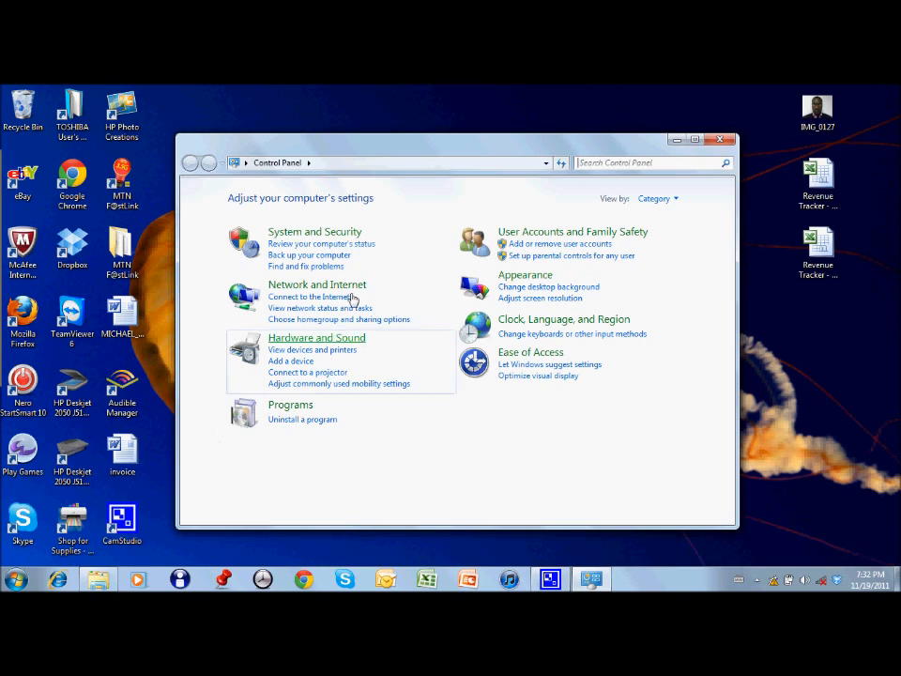
click(329, 235)
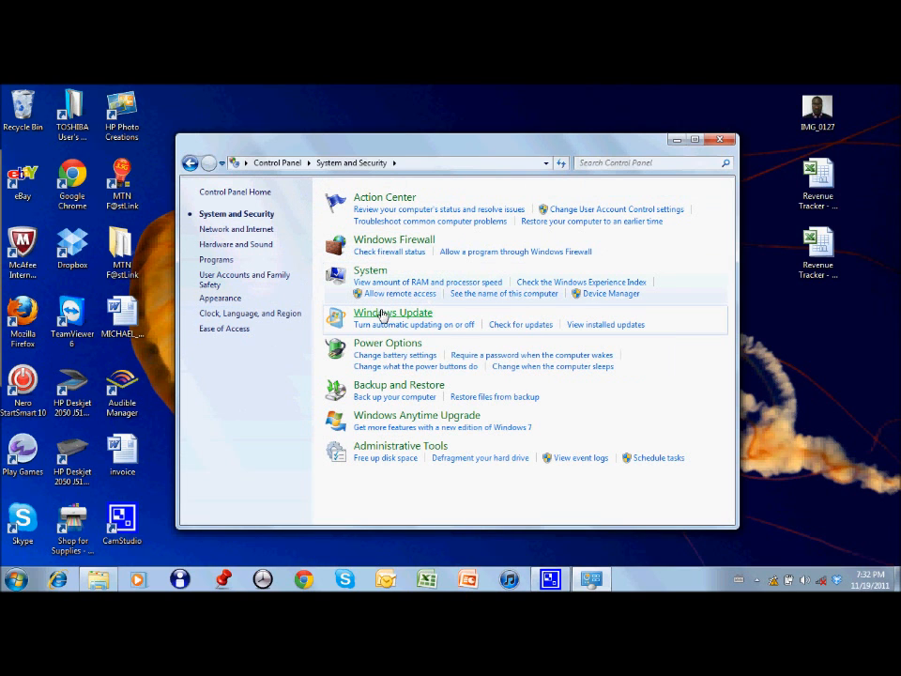
click(383, 315)
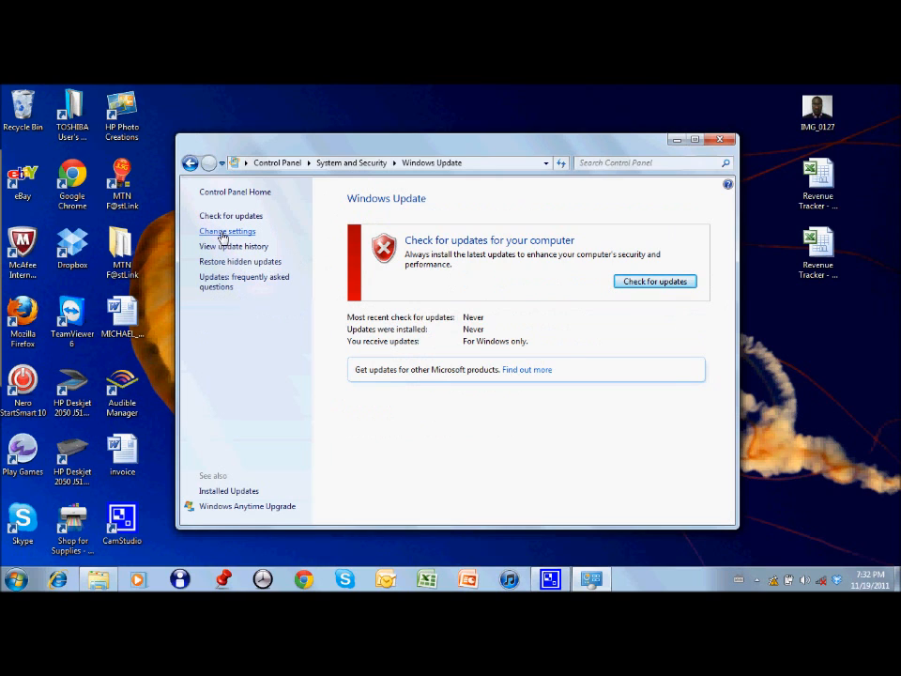
click(224, 231)
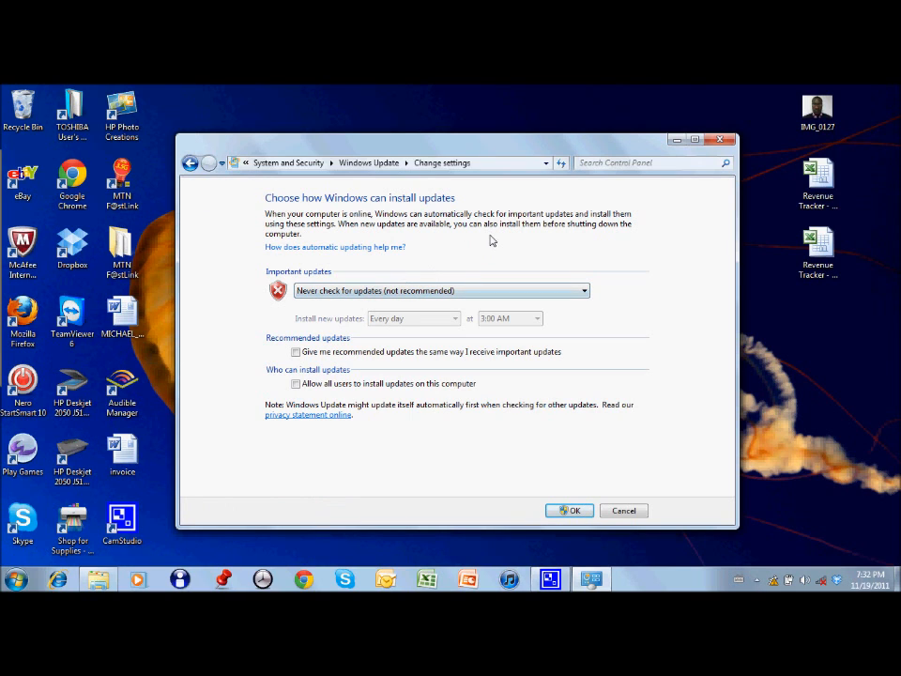
Try "Install updates automatically" and "Never check for updates" for important updates, and close the update settings without saving.
click(414, 291)
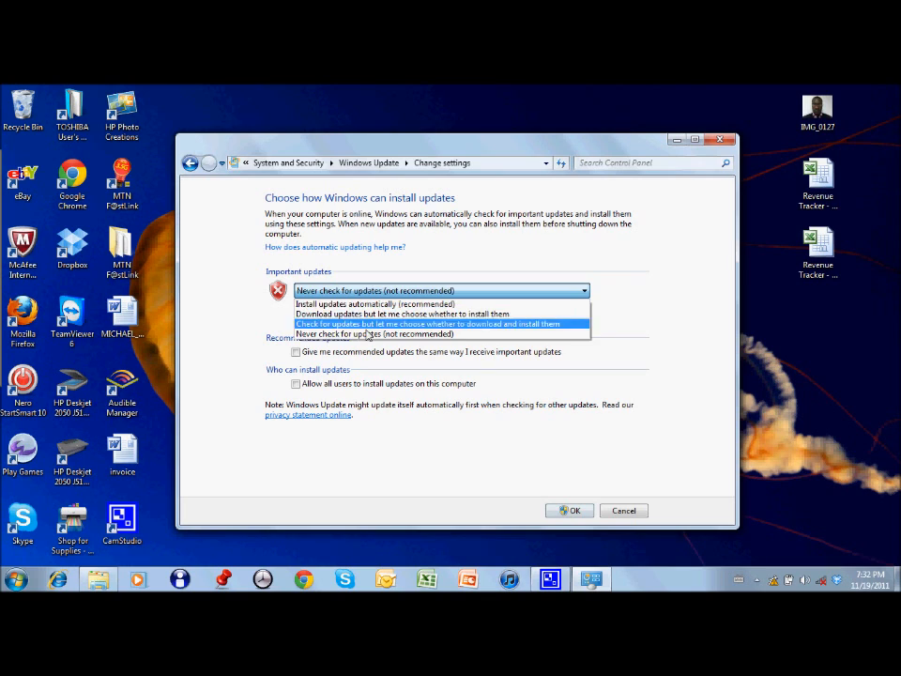
click(375, 304)
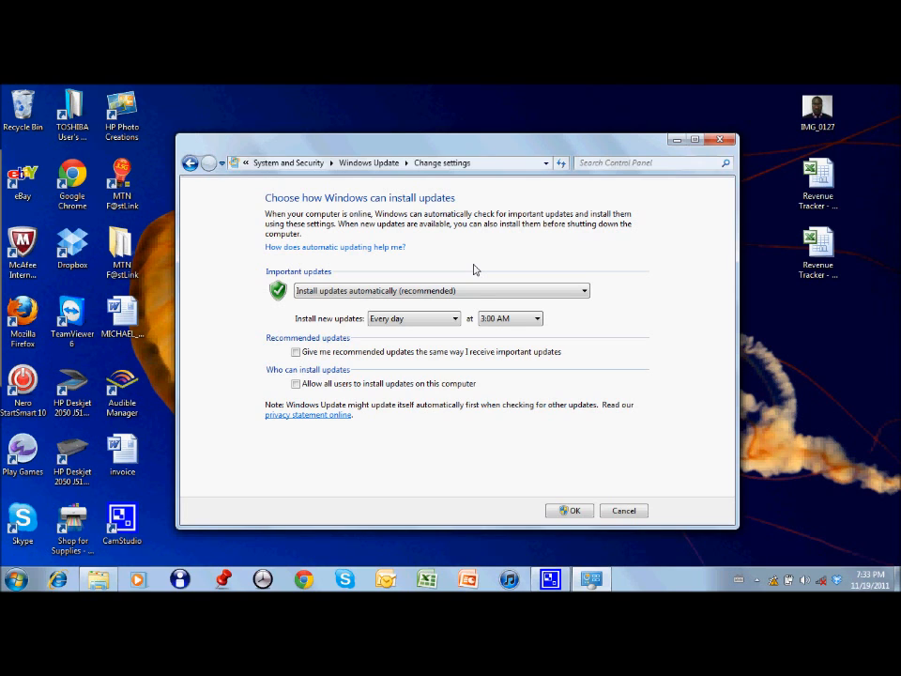
click(479, 292)
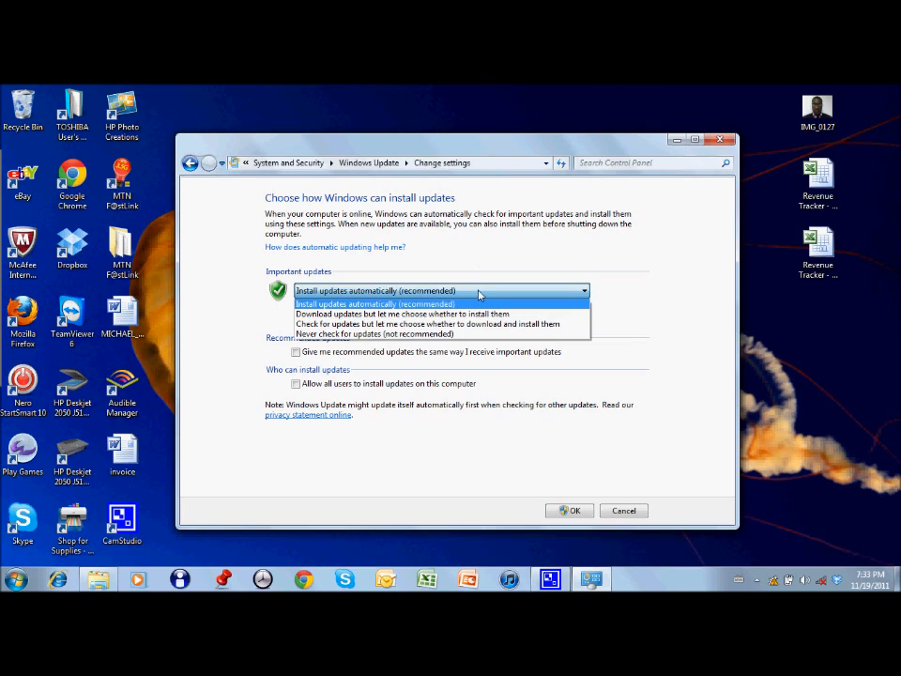
click(394, 335)
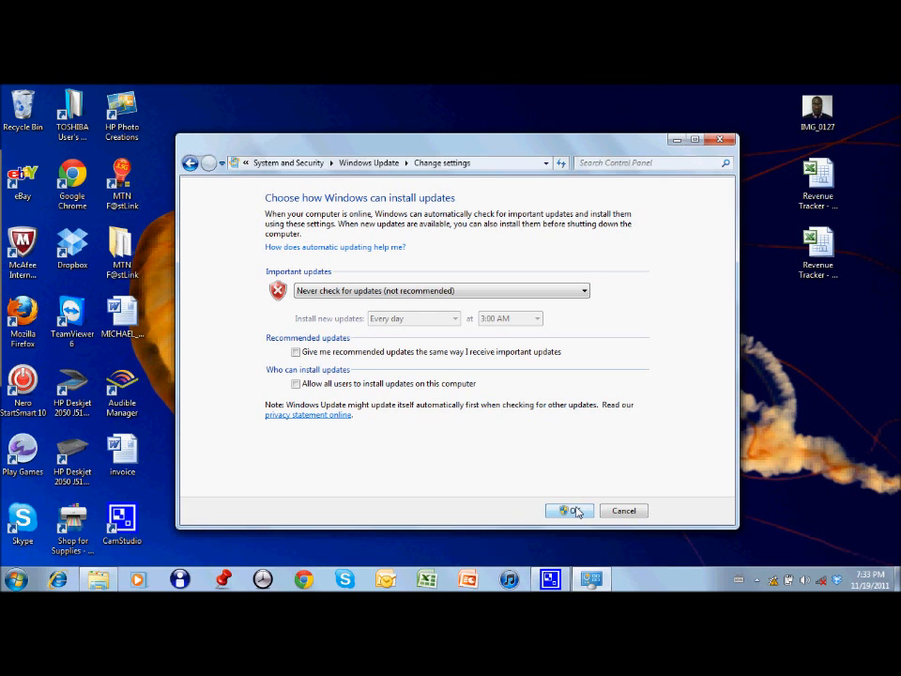
click(625, 513)
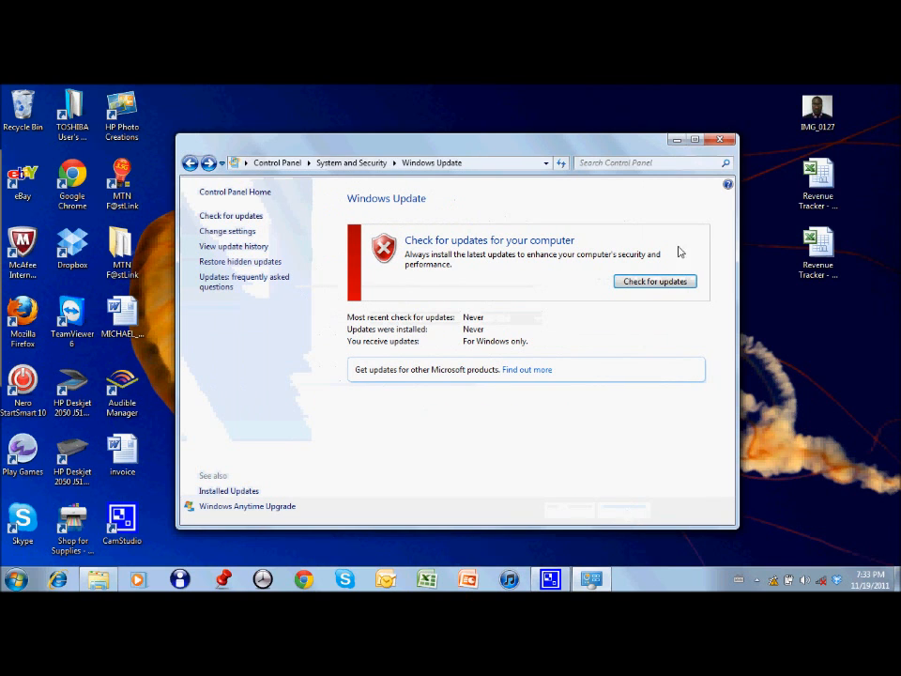
click(724, 140)
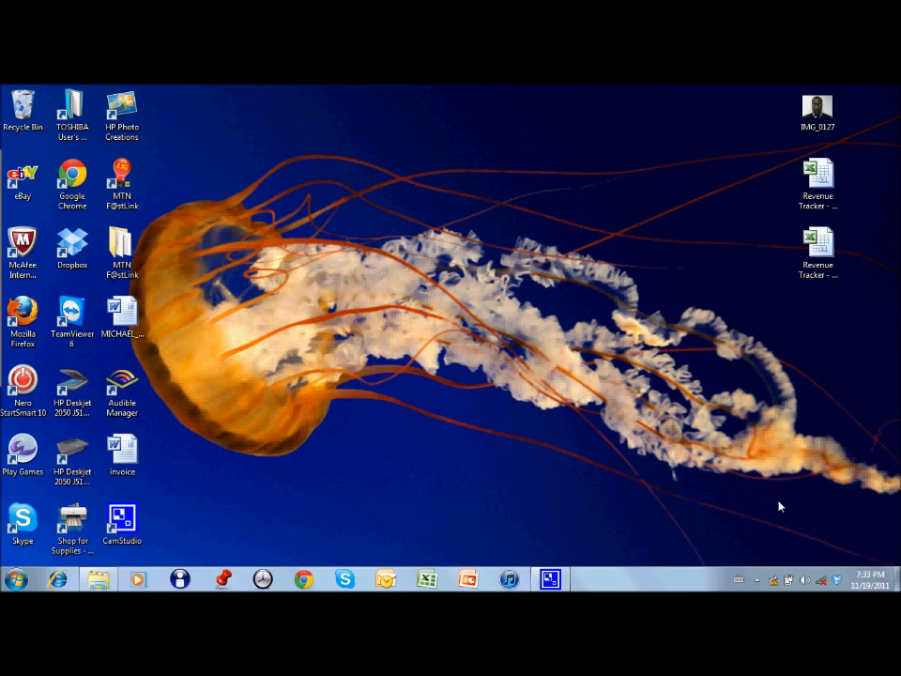
Open the plan settings of the Balanced power plan.
click(791, 580)
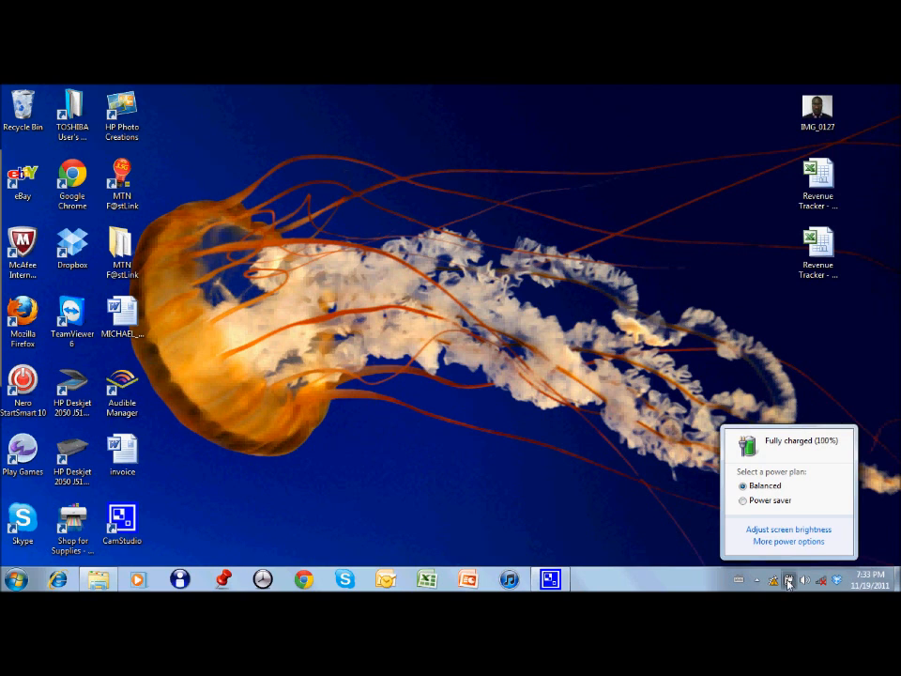
click(814, 542)
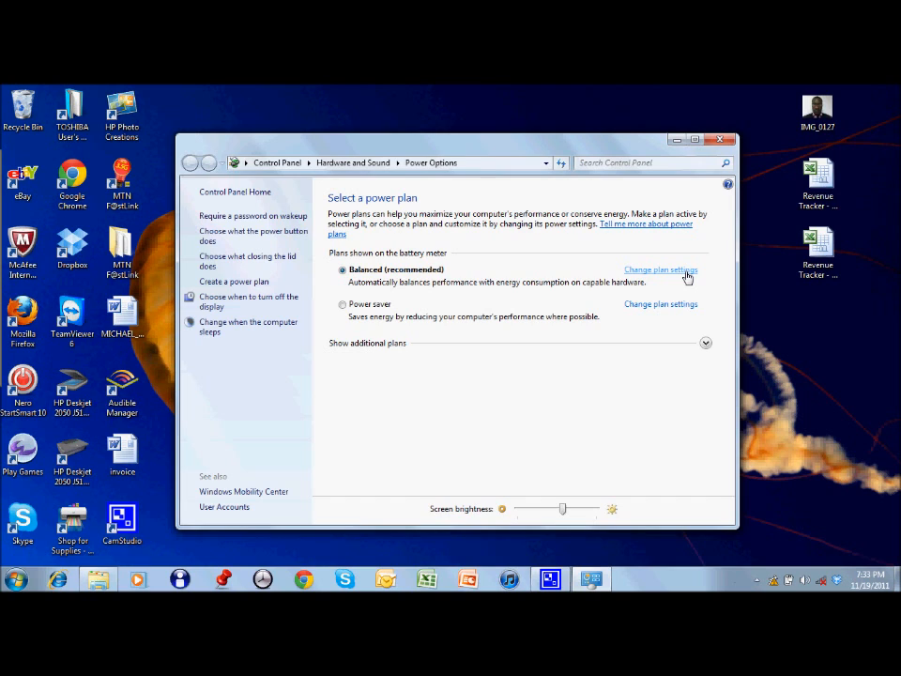
click(686, 273)
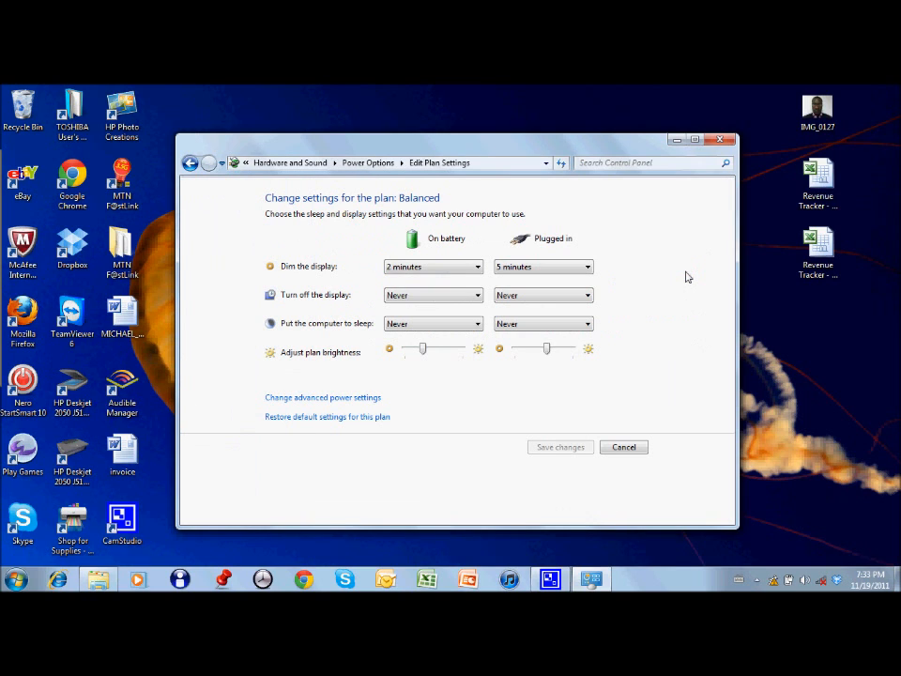
For running on battery, set the display to turn off after 5 minutes and the computer to sleep after 15 minutes.
click(432, 299)
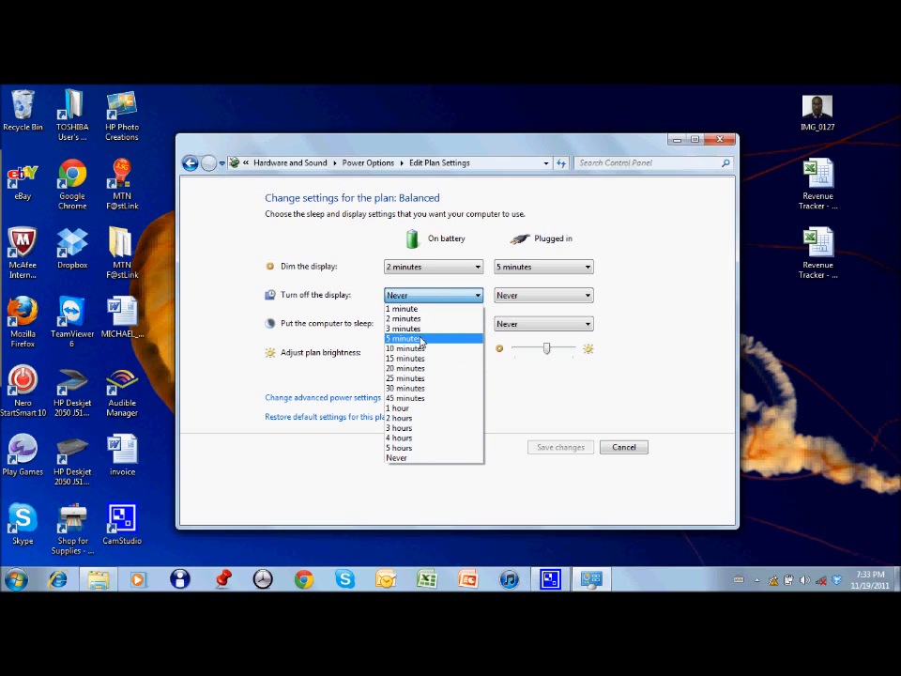
click(421, 339)
click(439, 325)
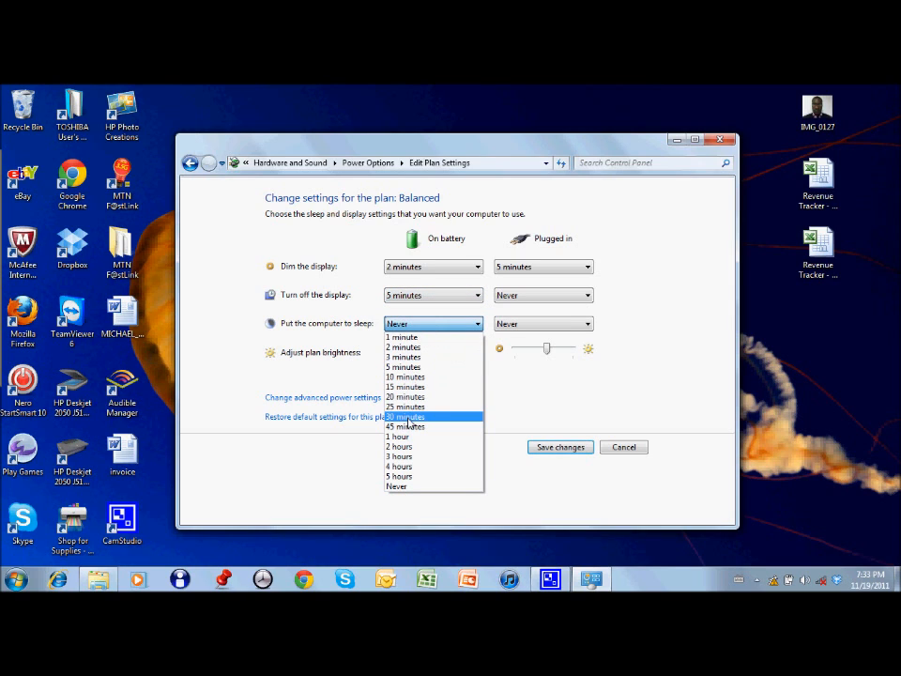
click(430, 387)
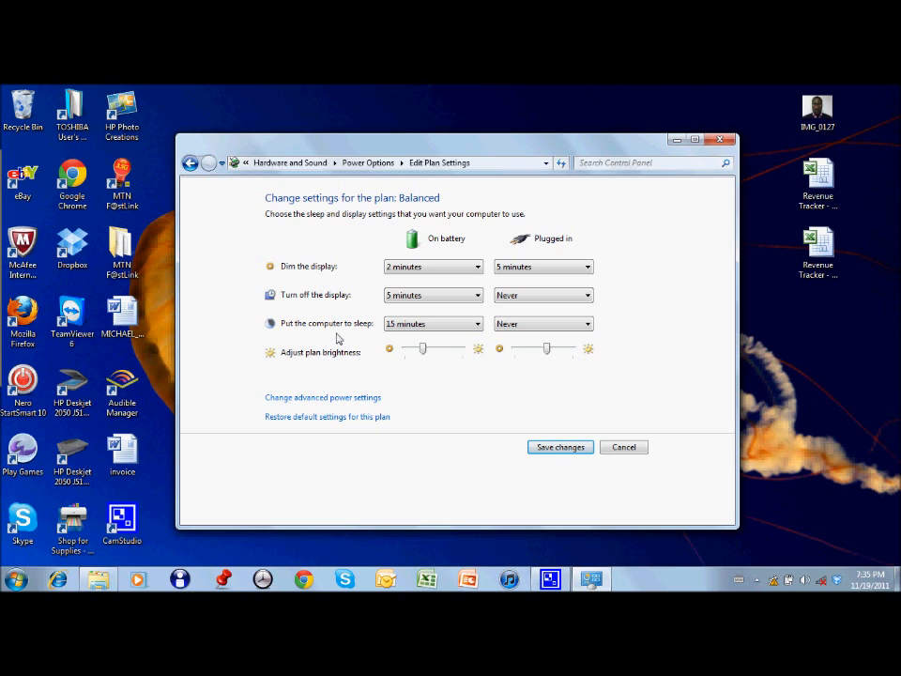
Set both display turn-off and computer sleep to Never on battery, and save the plan changes.
click(439, 296)
click(413, 459)
click(465, 326)
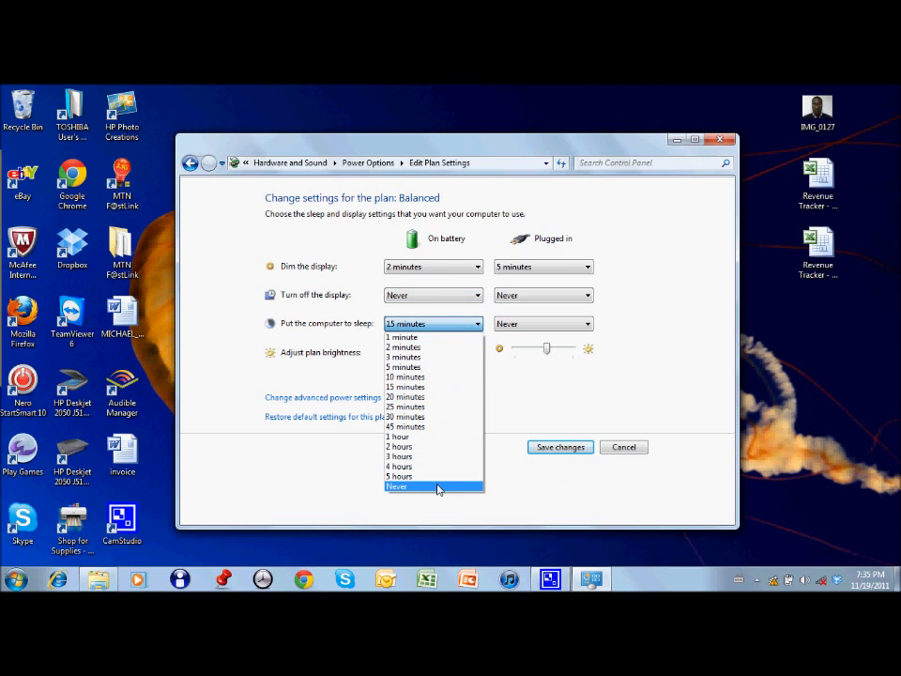
click(437, 487)
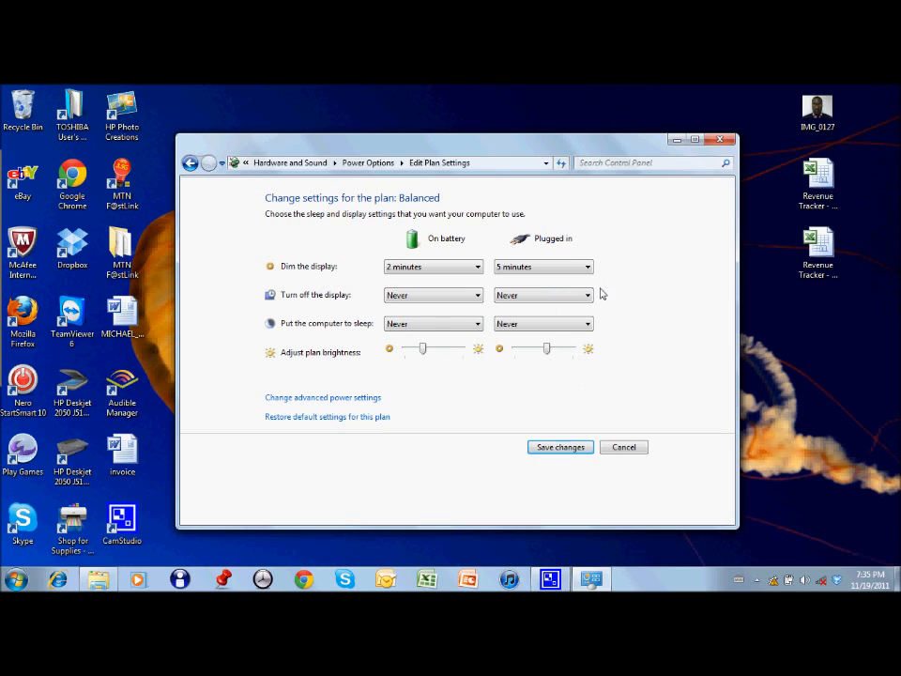
click(559, 447)
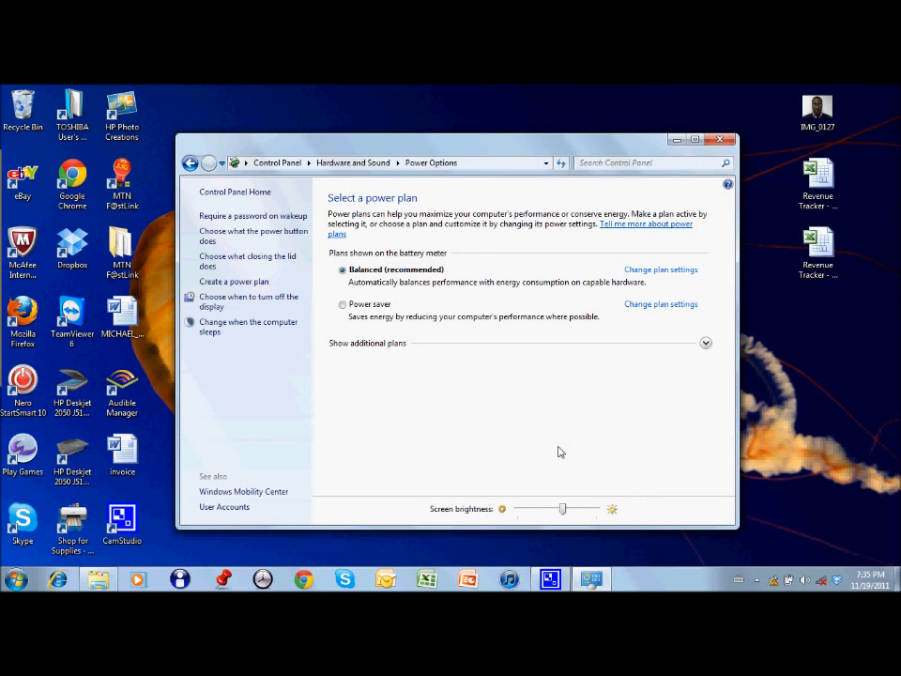
Open the Balanced plan's advanced power settings and expand the low battery level under Battery.
click(675, 273)
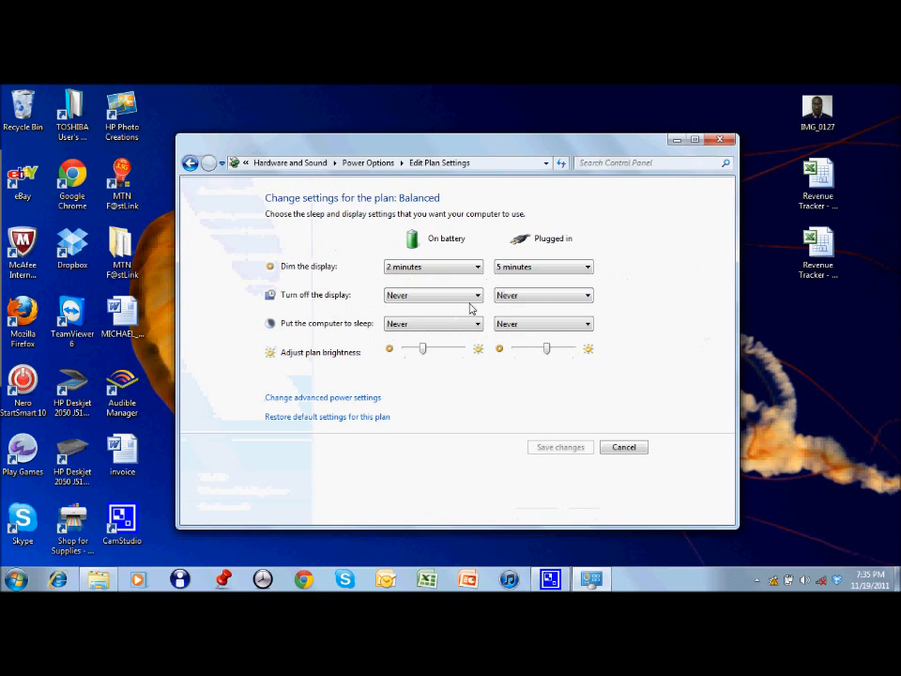
click(346, 398)
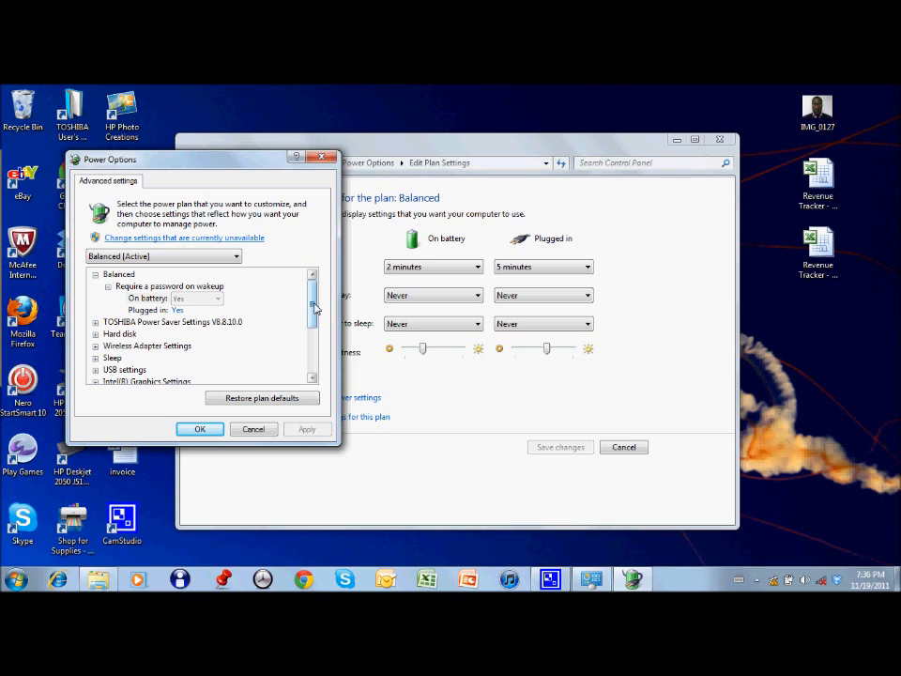
drag(315, 308, 314, 368)
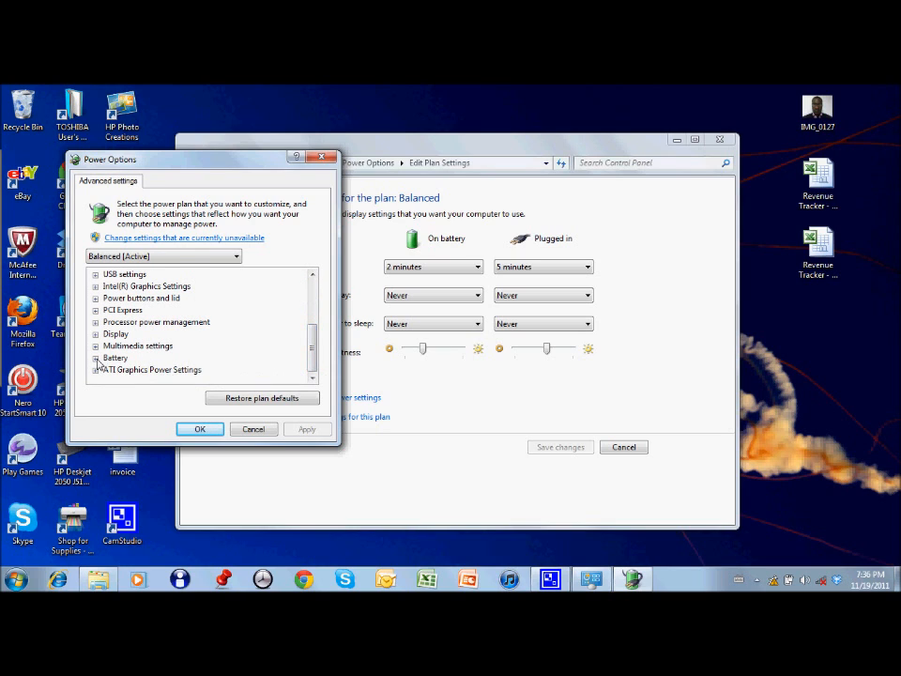
click(95, 358)
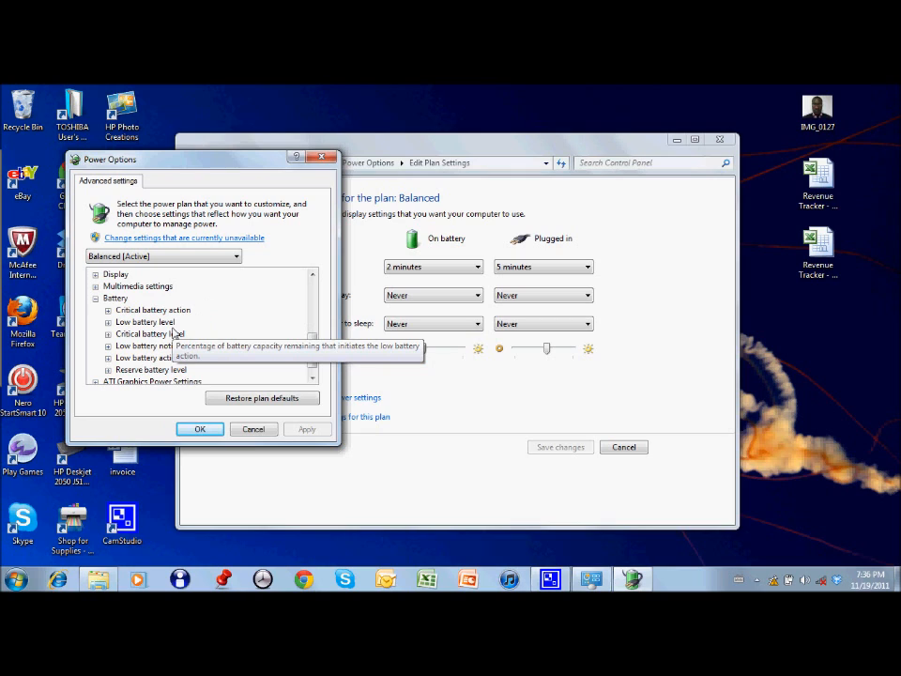
click(108, 323)
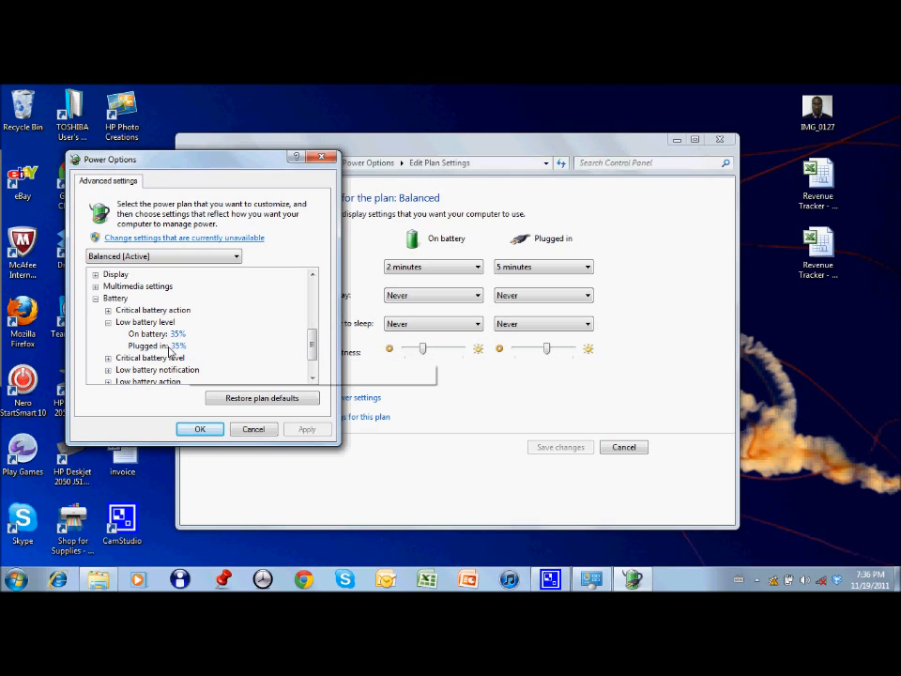
Raise the on-battery low battery level to 36% and return it to 35%.
click(177, 334)
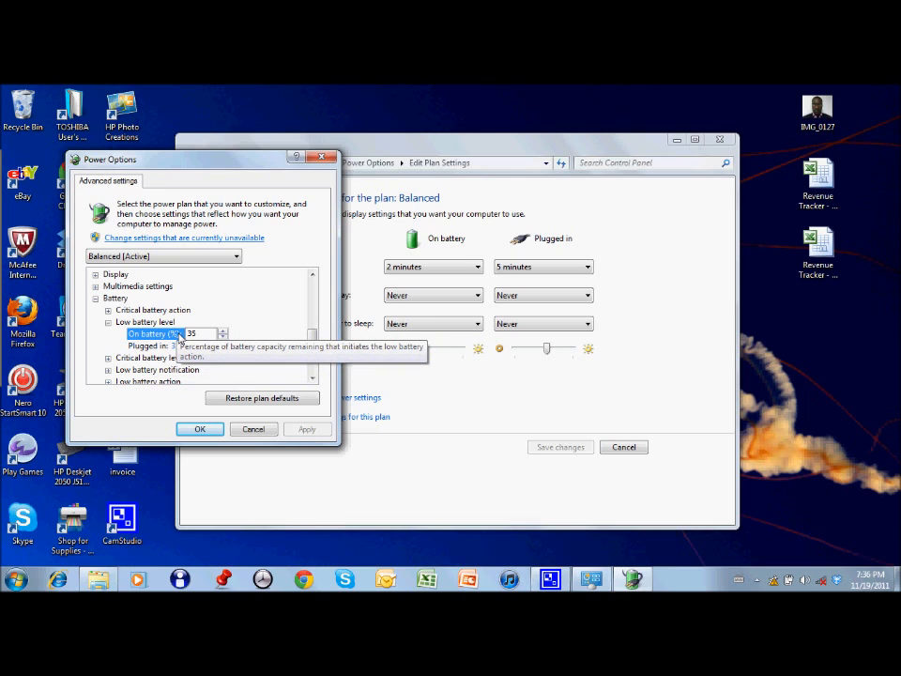
click(223, 332)
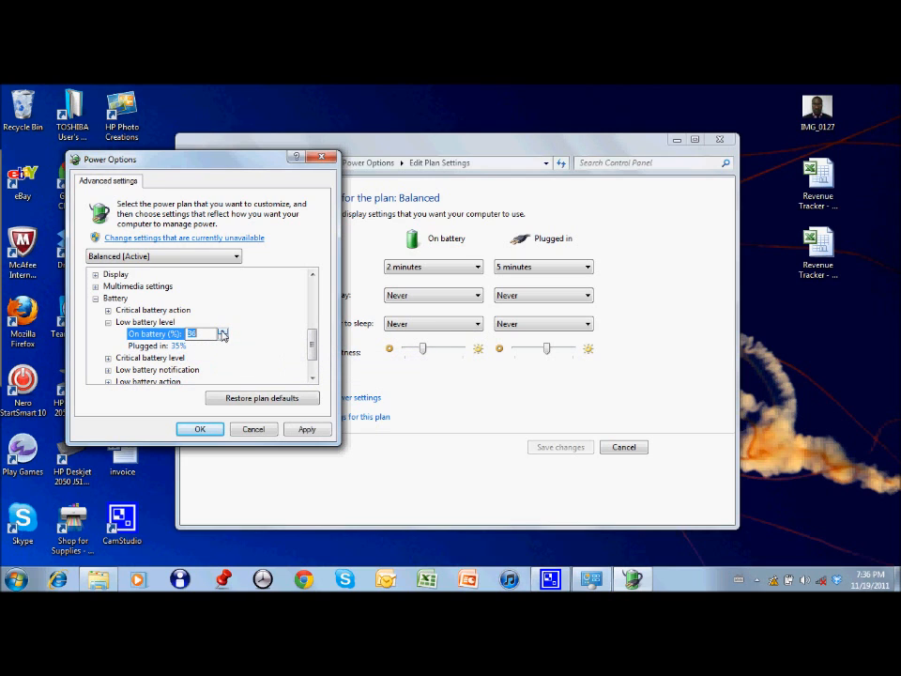
click(223, 337)
Open the on-battery critical battery level for editing, accept the advanced settings, and close the power plan window.
click(108, 357)
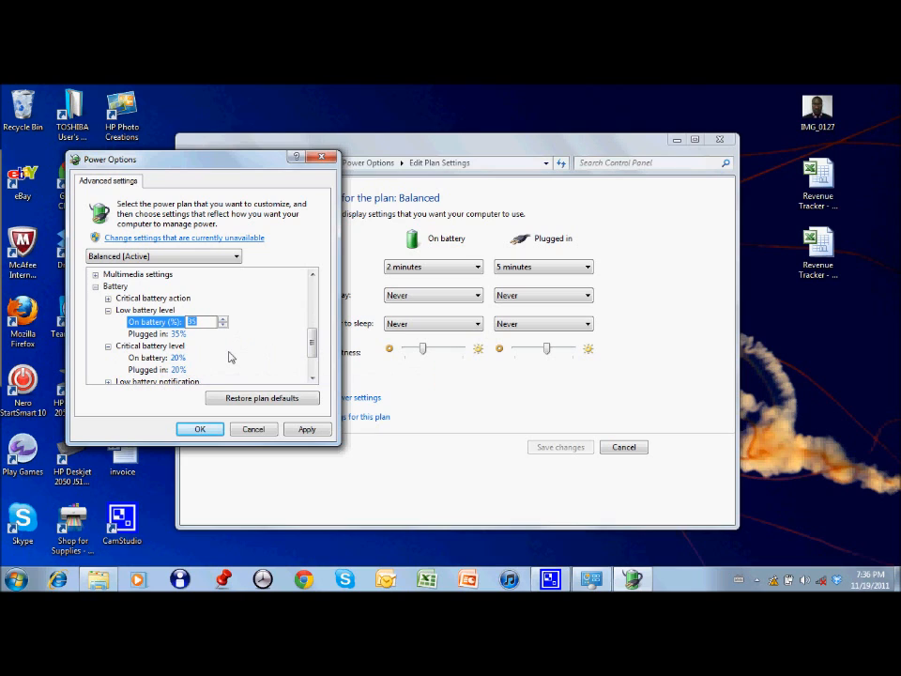
click(177, 357)
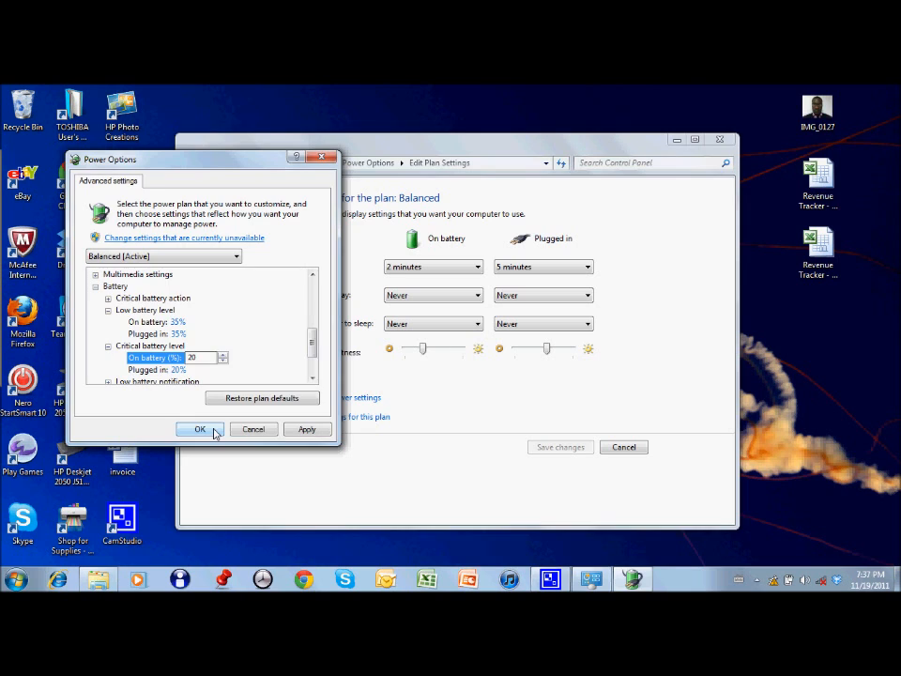
click(214, 433)
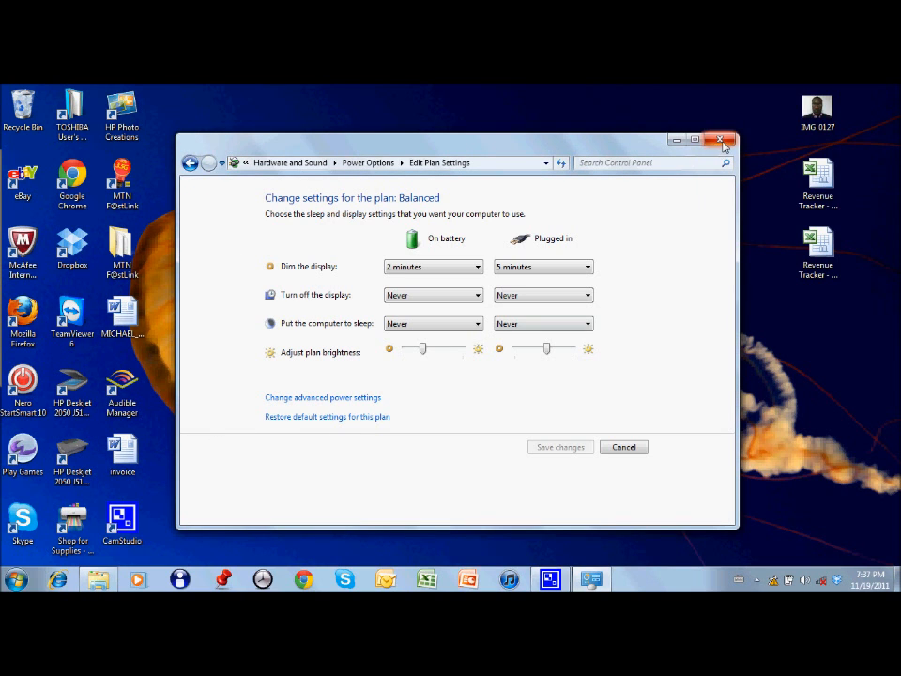
click(721, 141)
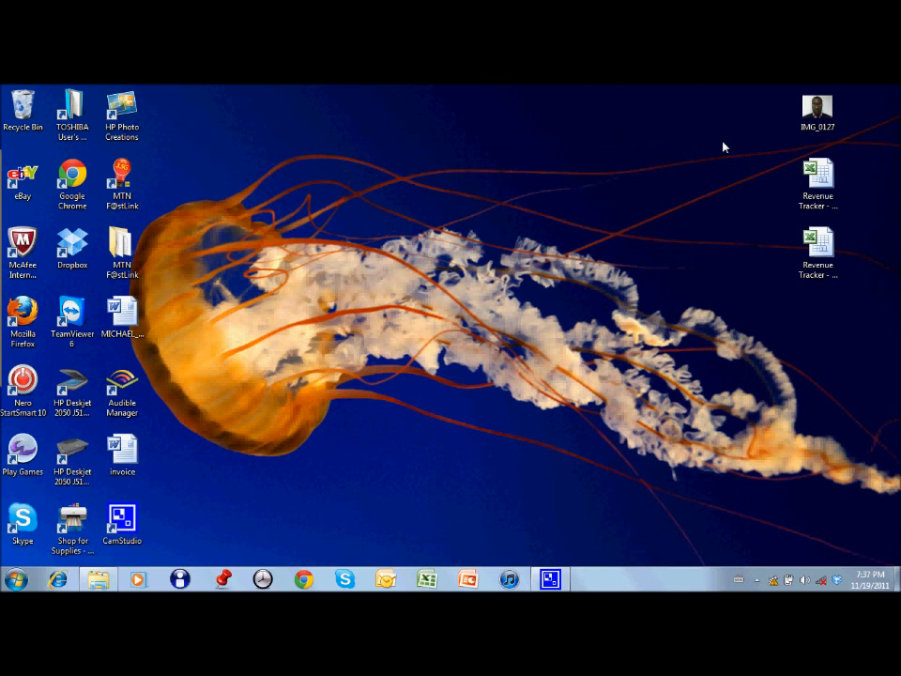